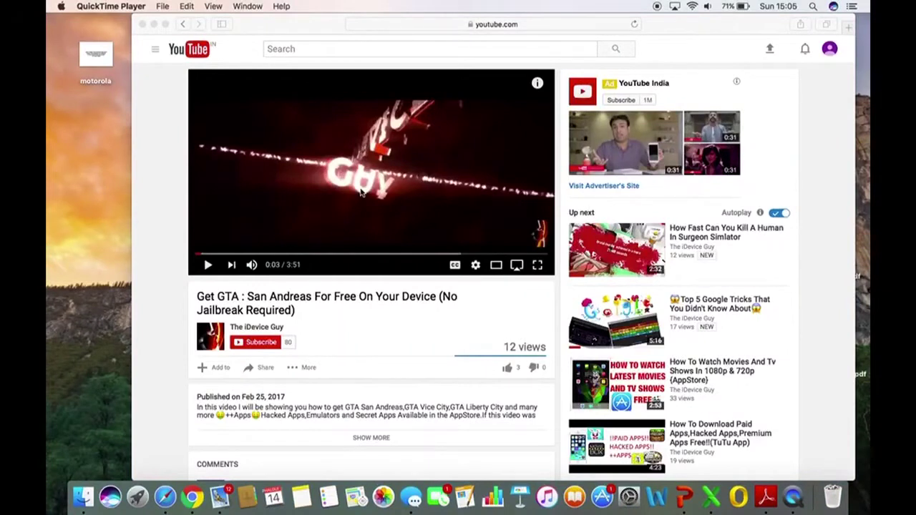
Step: Subscribe to the video's channel and set its bell to 'Send me all notifications'
left_click(252, 348)
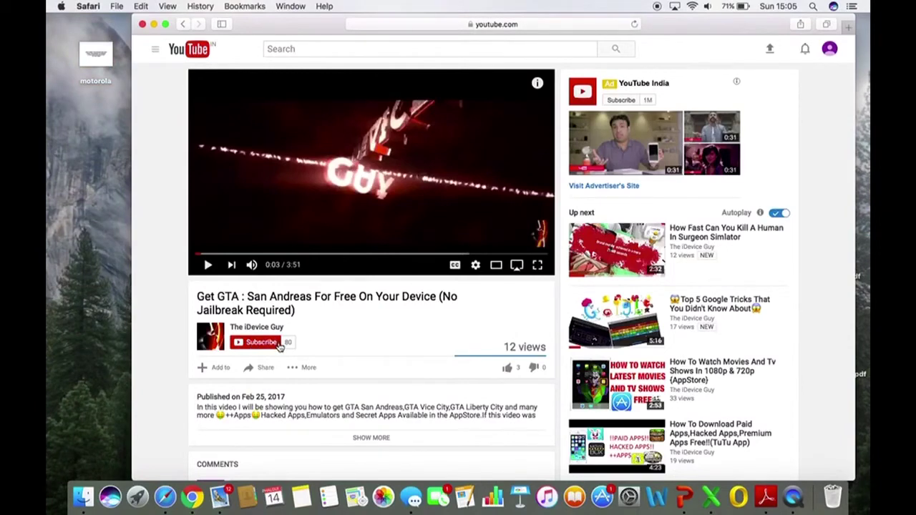
left_click(268, 343)
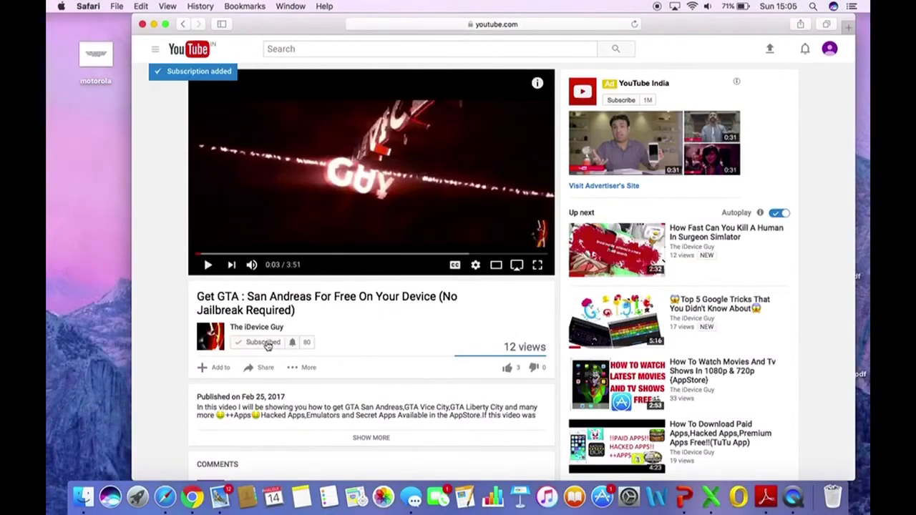
left_click(295, 347)
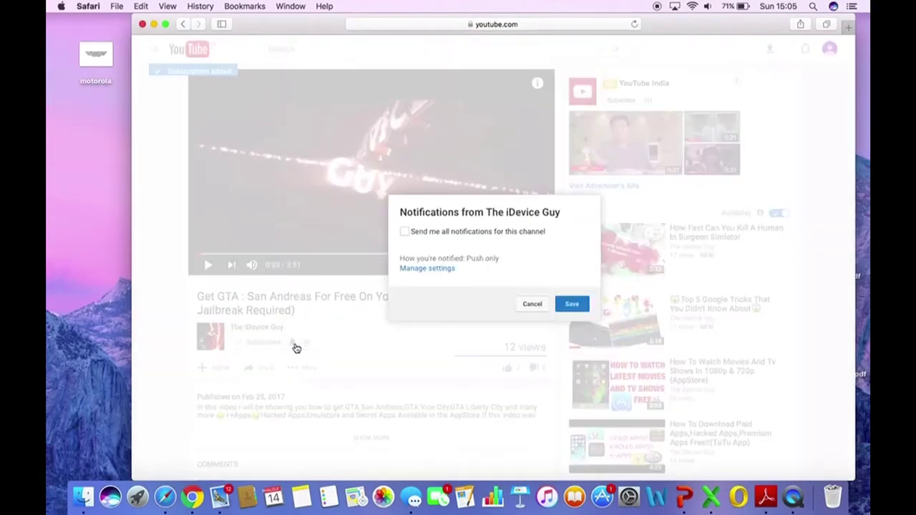
left_click(405, 232)
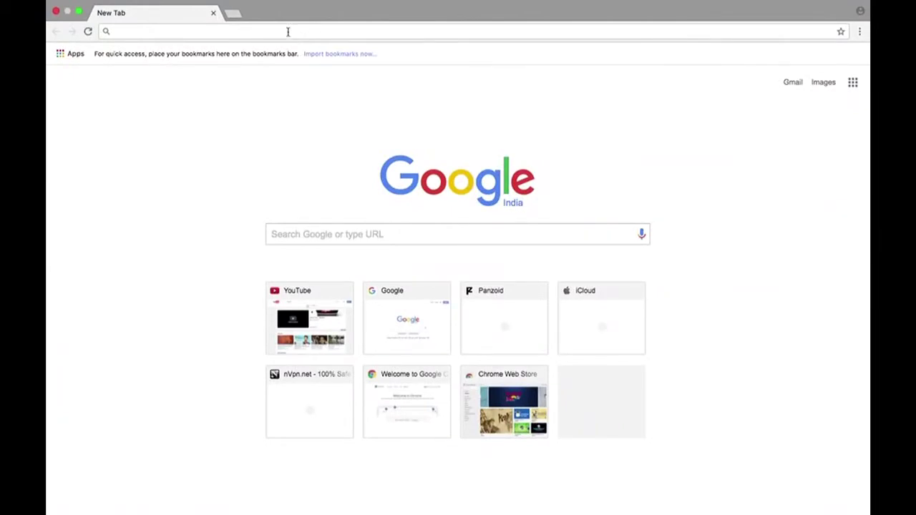
Step: Load panzoid.com from the address bar using the 'pan' autocomplete
left_click(287, 32)
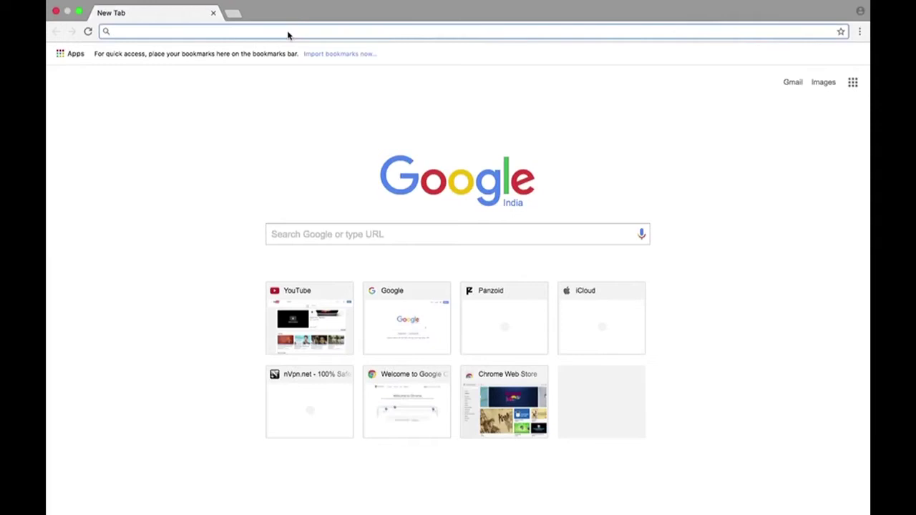
type("pa")
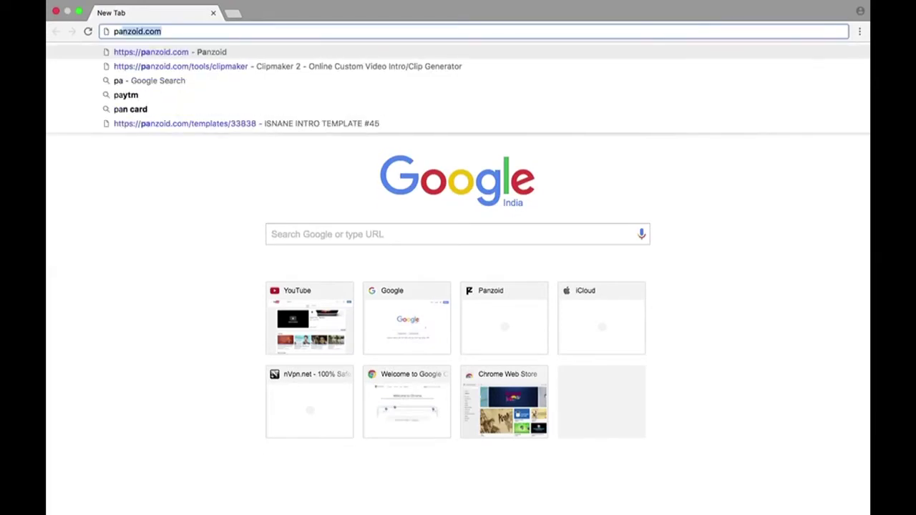
type("n")
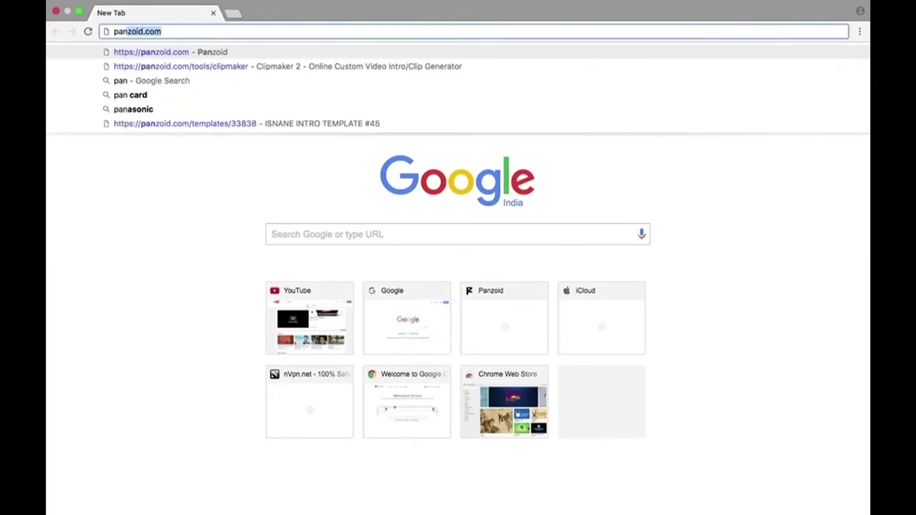
key("Return")
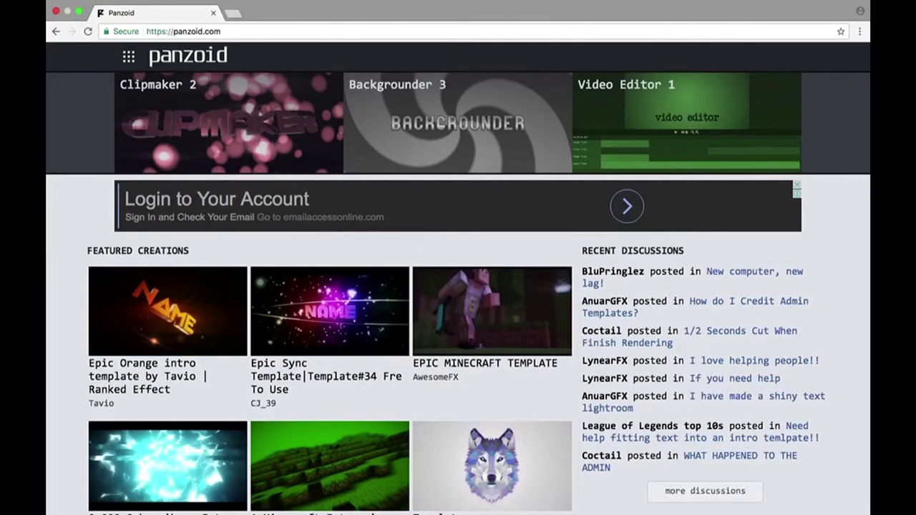
Step: Browse Featured Creations and open the Epic Orange intro template in Clipmaker 2
scroll(476, 466, "down", 5)
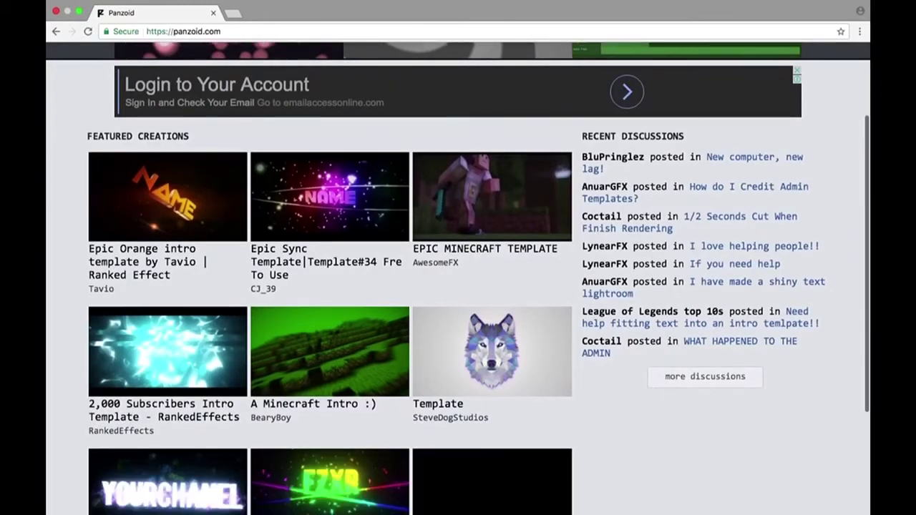
scroll(476, 467, "down", 1)
scroll(430, 358, "up", 1)
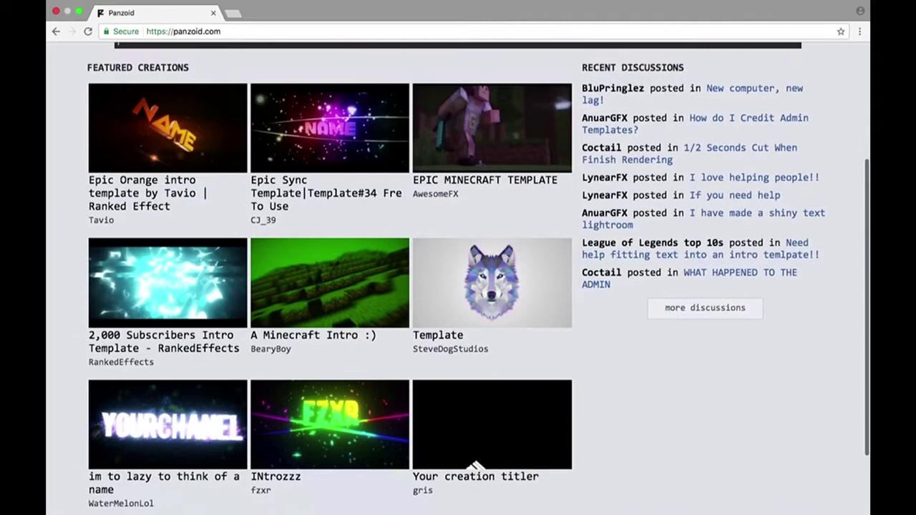
left_click(178, 159)
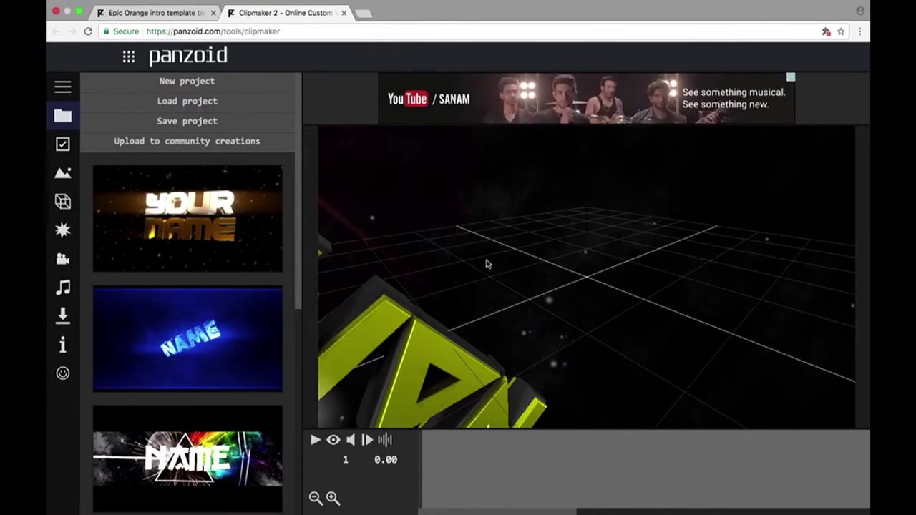
Step: Preview the 3D NAME intro, pause it, and show Basic settings (1080p, 30 fps, 10.0 s)
left_click(315, 440)
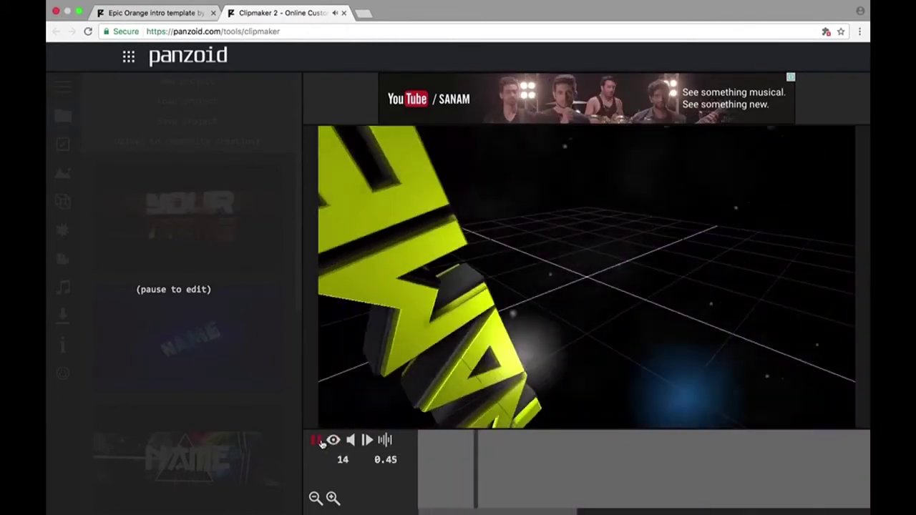
left_click(316, 440)
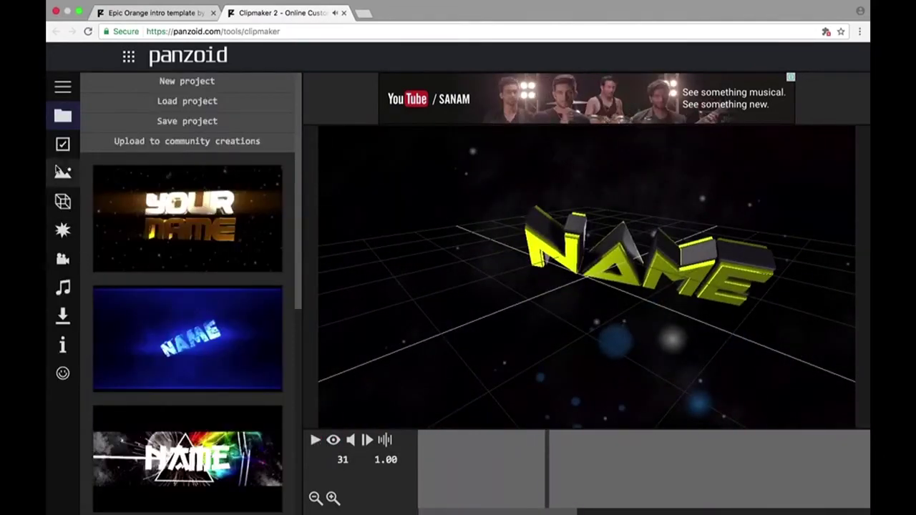
left_click(62, 147)
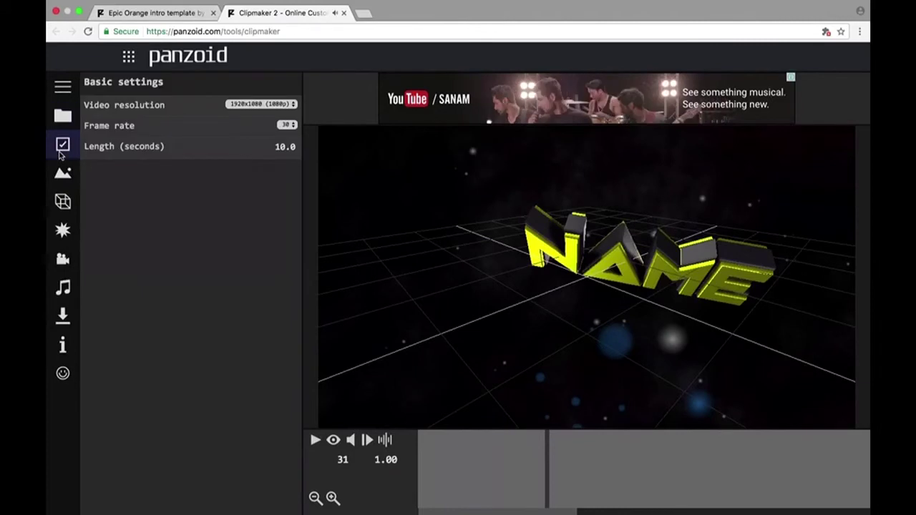
Step: Change the Length (seconds) value from 10.0 to 9.0
left_click(277, 147)
type("9.0")
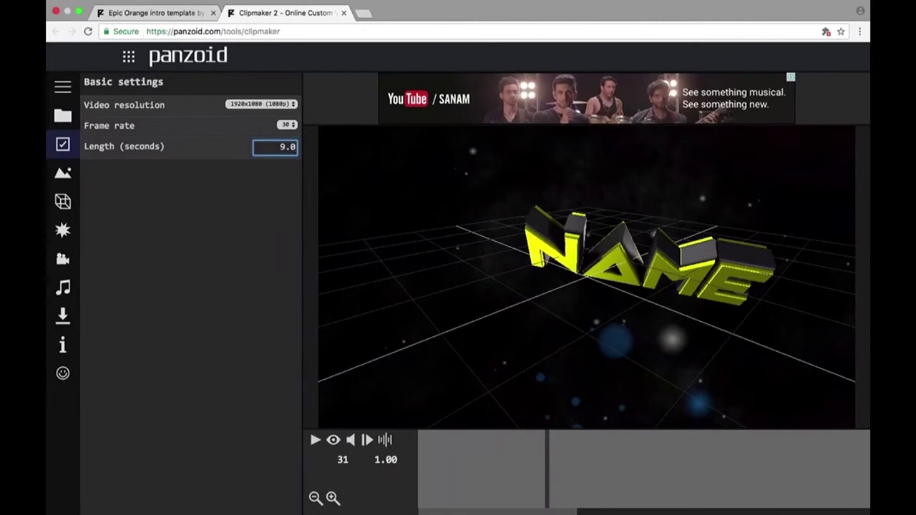
key("Return")
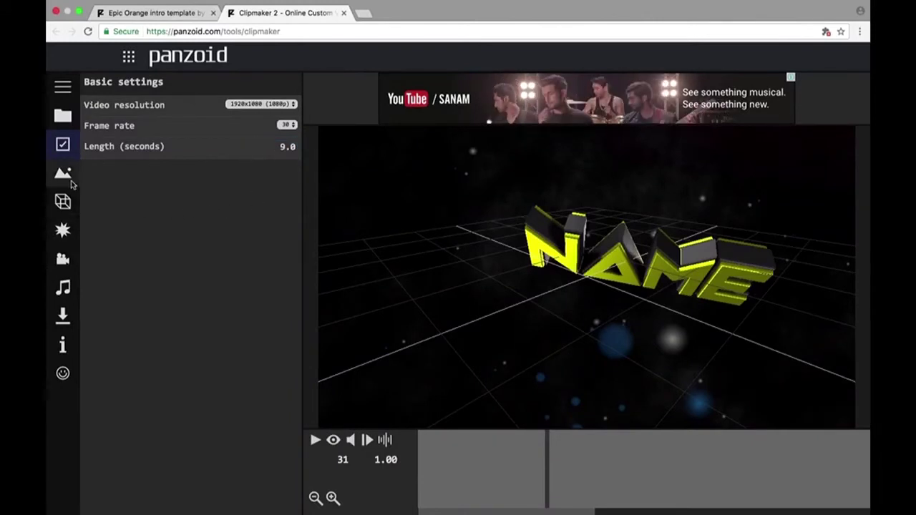
Step: Show the 3D Text settings of both 'Text: name' layers under Group: Text
left_click(68, 205)
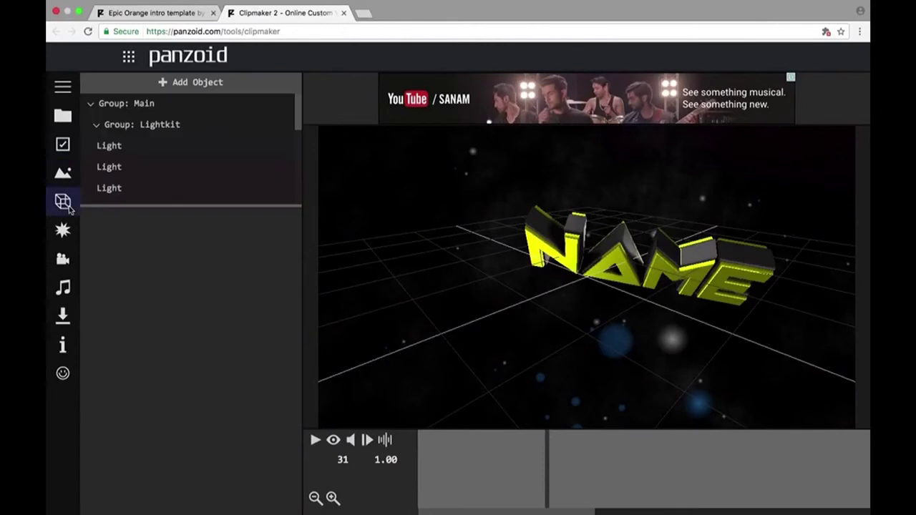
left_click_drag(299, 116, 292, 192)
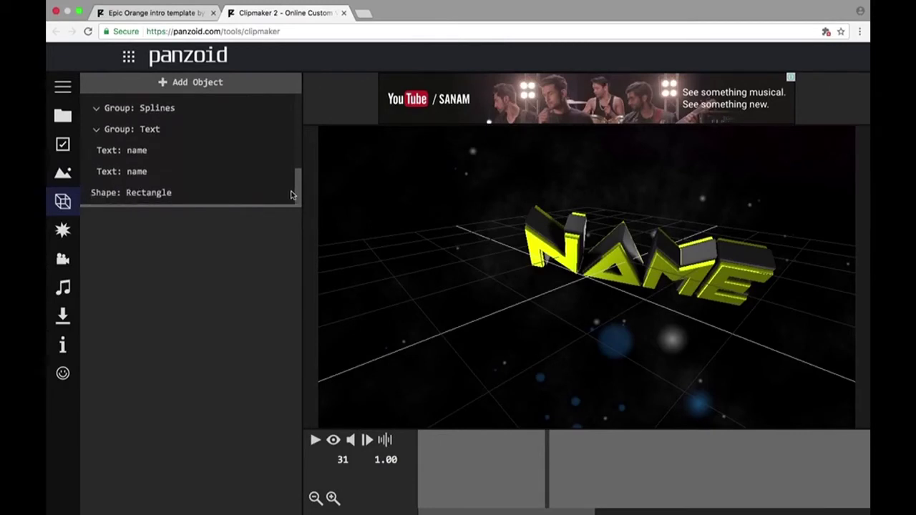
left_click(156, 153)
left_click(121, 245)
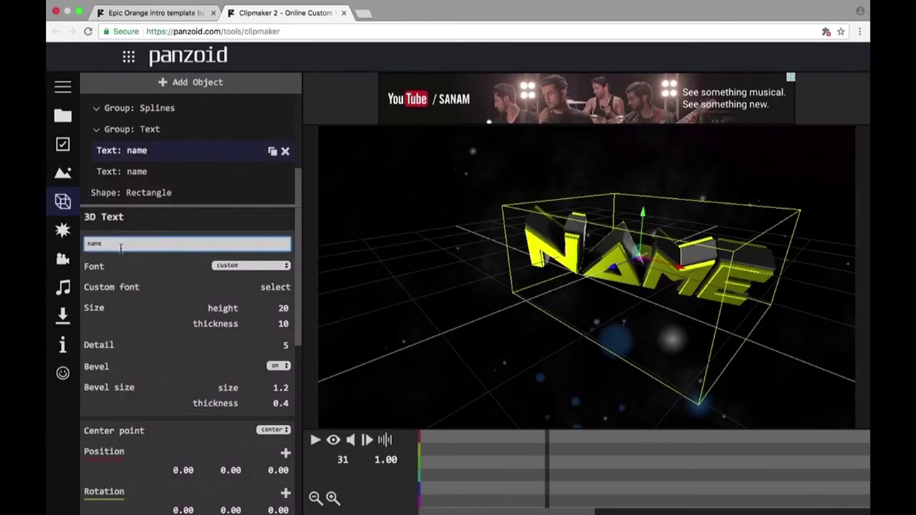
left_click(164, 173)
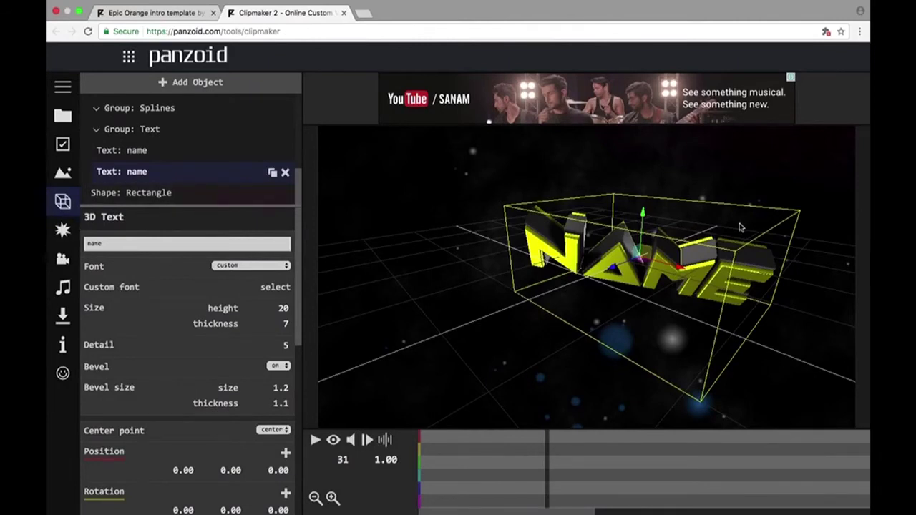
Step: Look through the Effects and Camera panels, then show Audio settings, cancelling the file picker
left_click(63, 230)
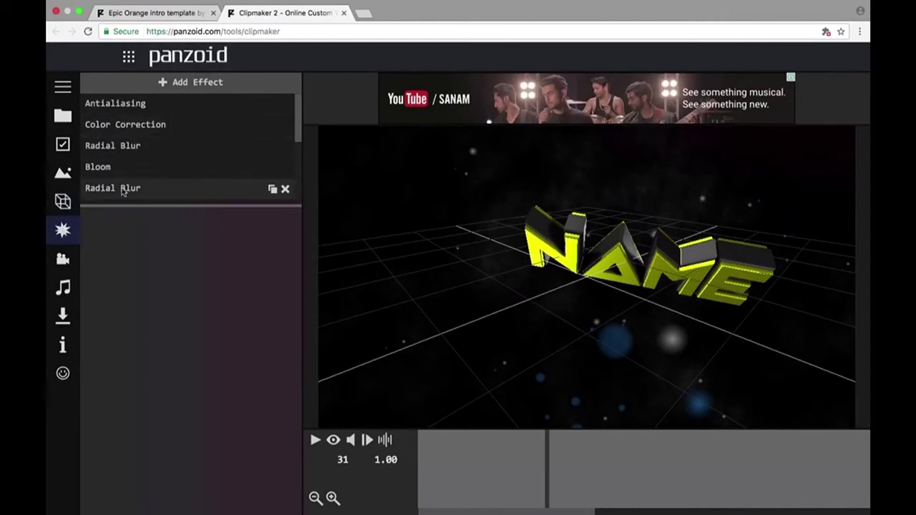
left_click(63, 260)
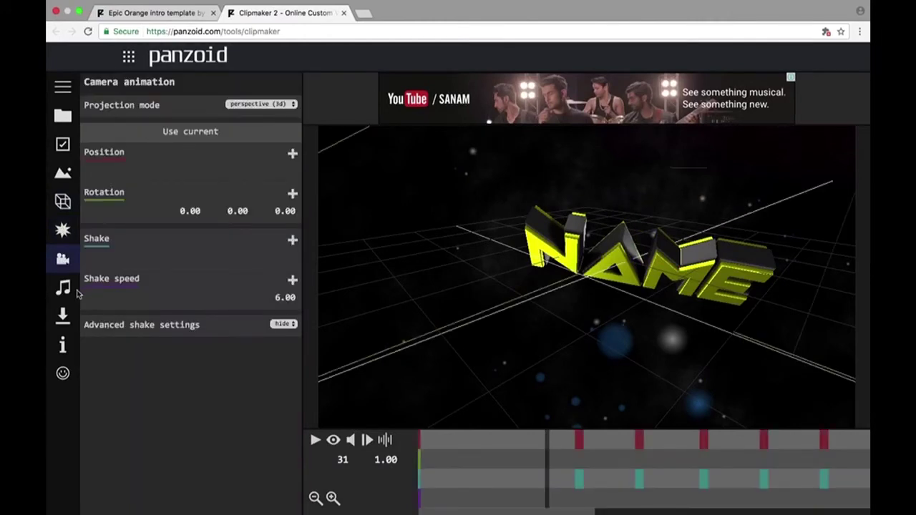
left_click(70, 291)
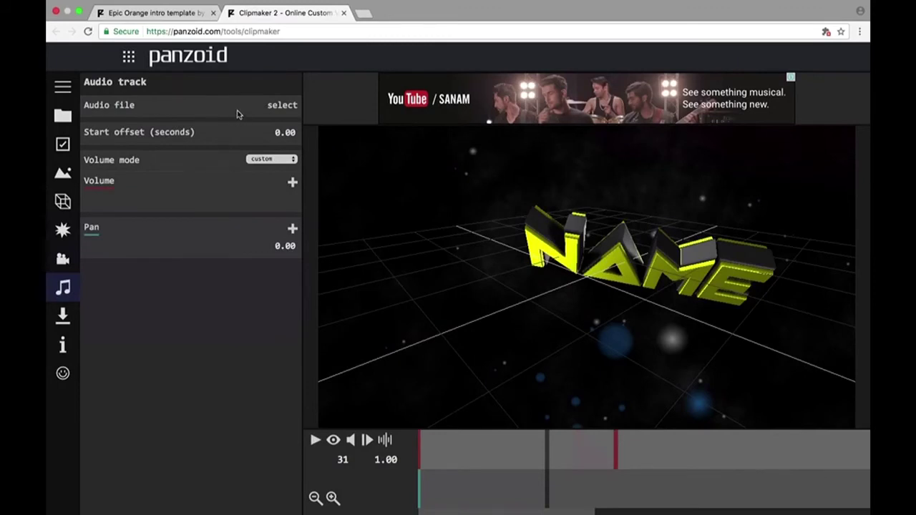
left_click(281, 116)
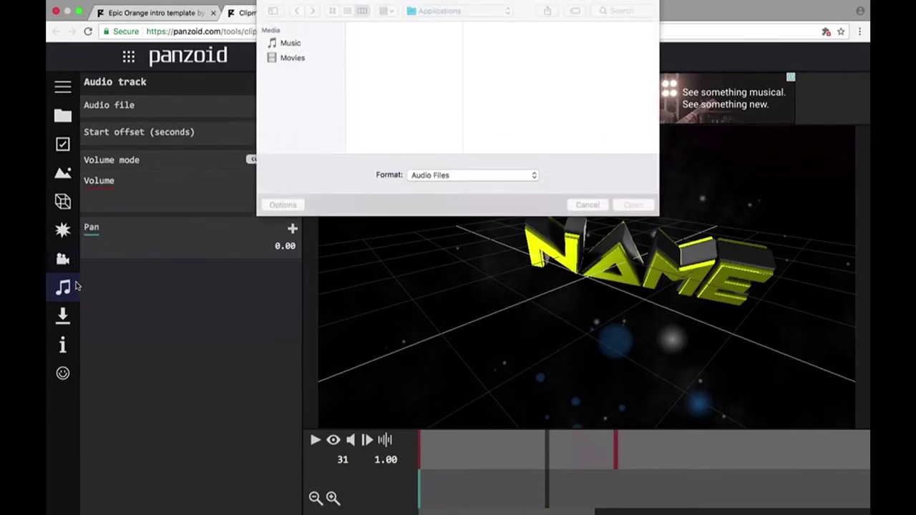
left_click(587, 206)
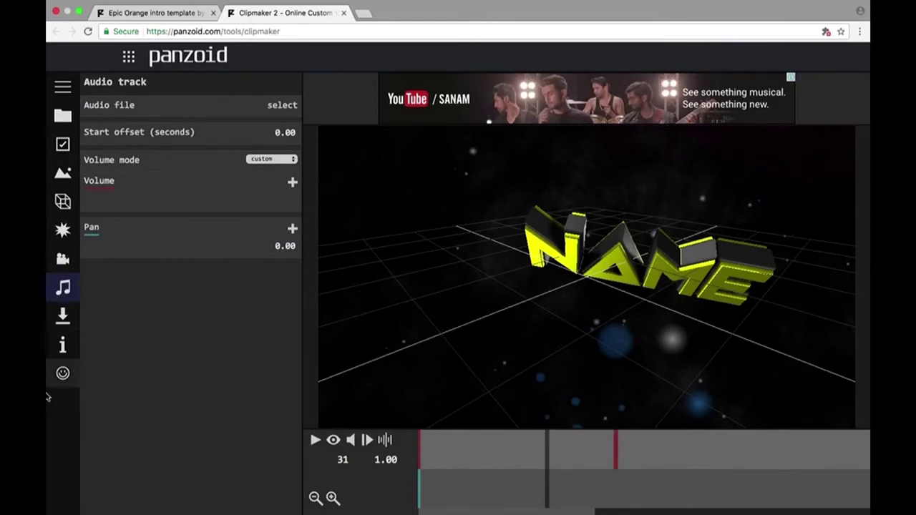
Step: Set the download Mode to good quality and keep Format on .mkv (vp8/opus)
left_click(70, 320)
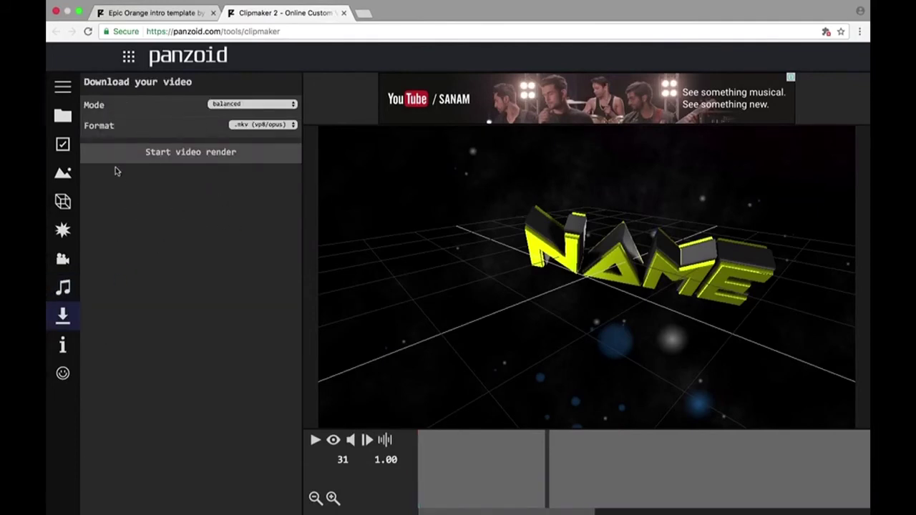
left_click(261, 107)
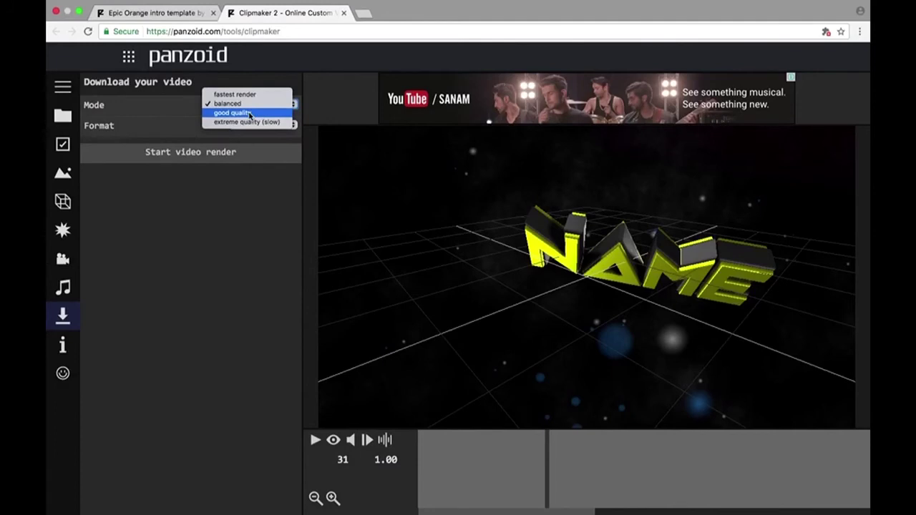
left_click(250, 113)
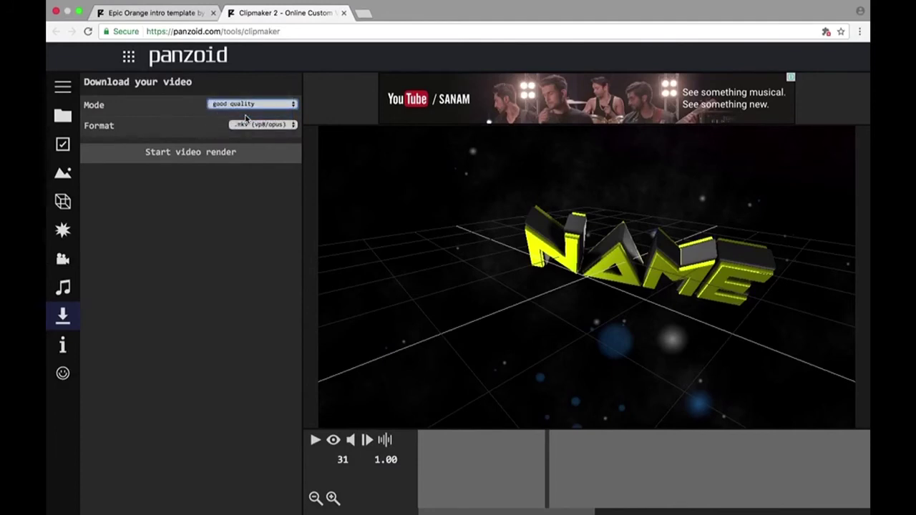
left_click(262, 125)
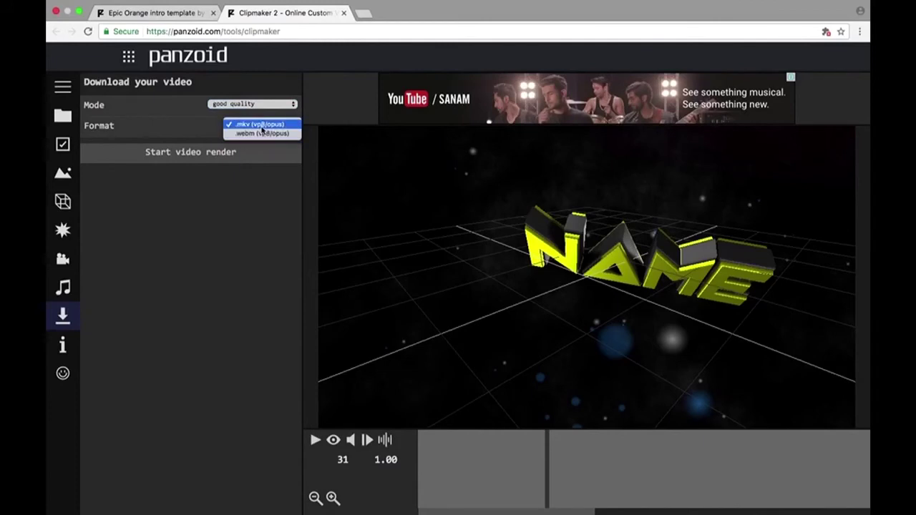
left_click(261, 126)
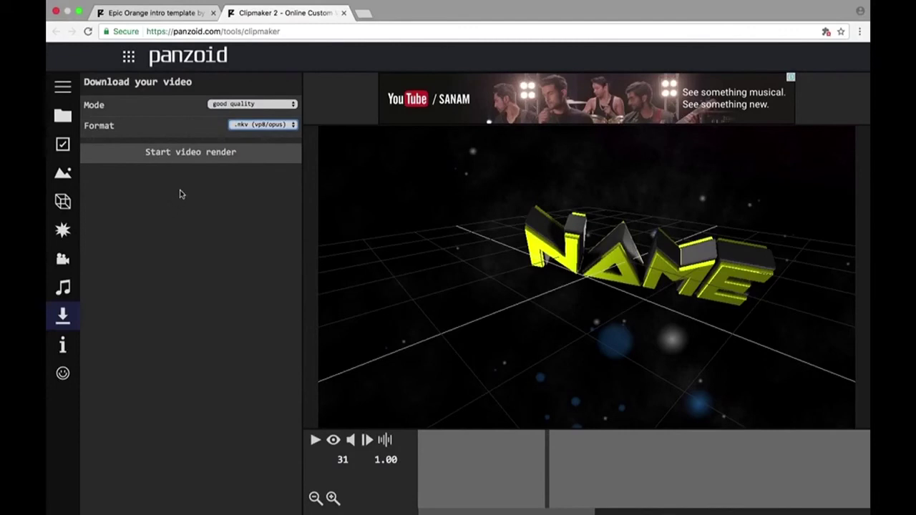
left_click(218, 151)
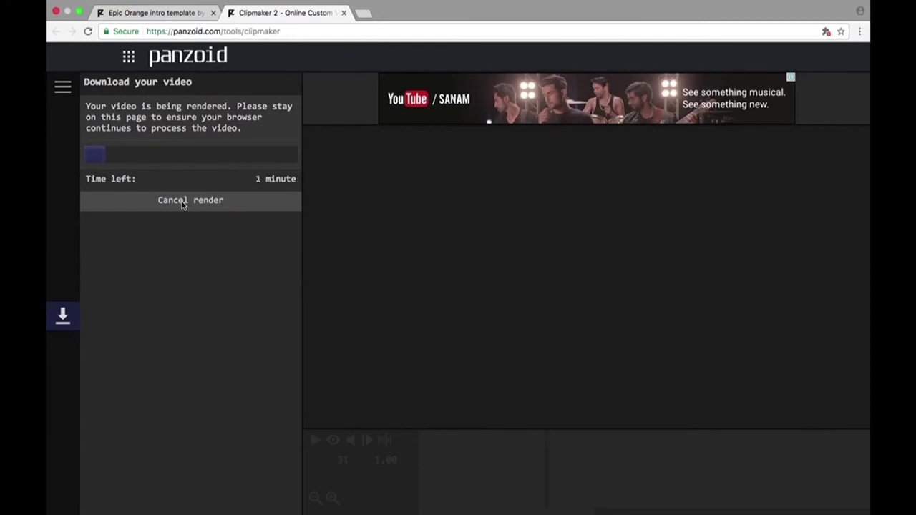
left_click(183, 202)
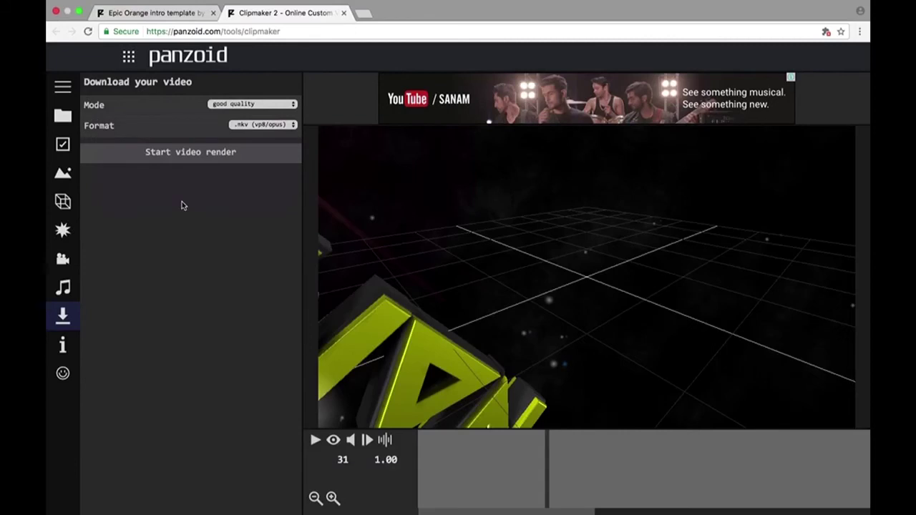